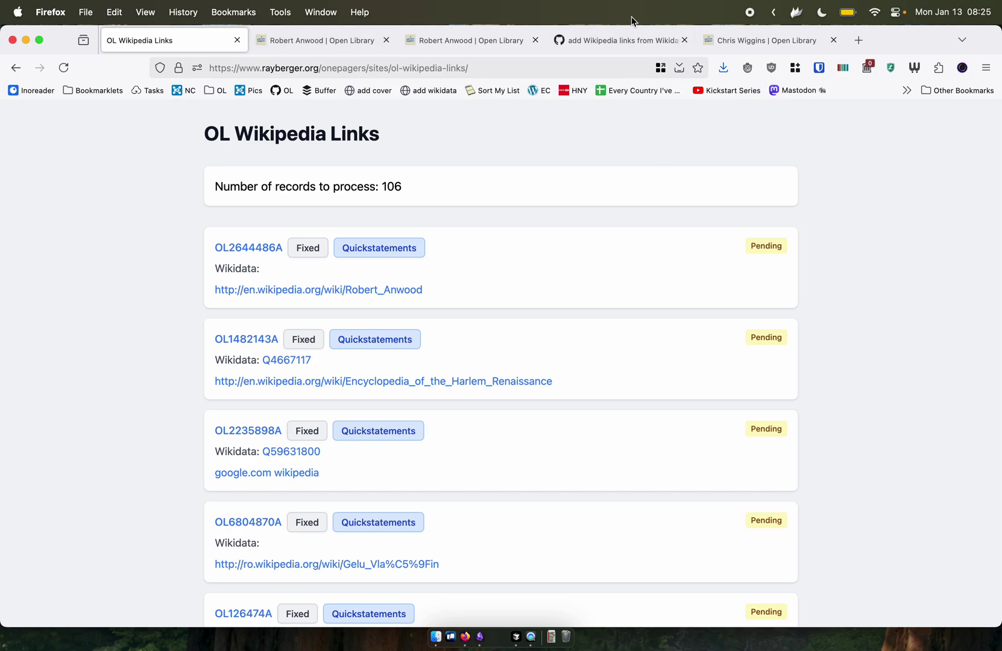
# Examine GitHub pull request #9991's description and its before and after screenshots of the author page icons.
pyautogui.click(630, 40)
pyautogui.scroll(3, 552, 238)
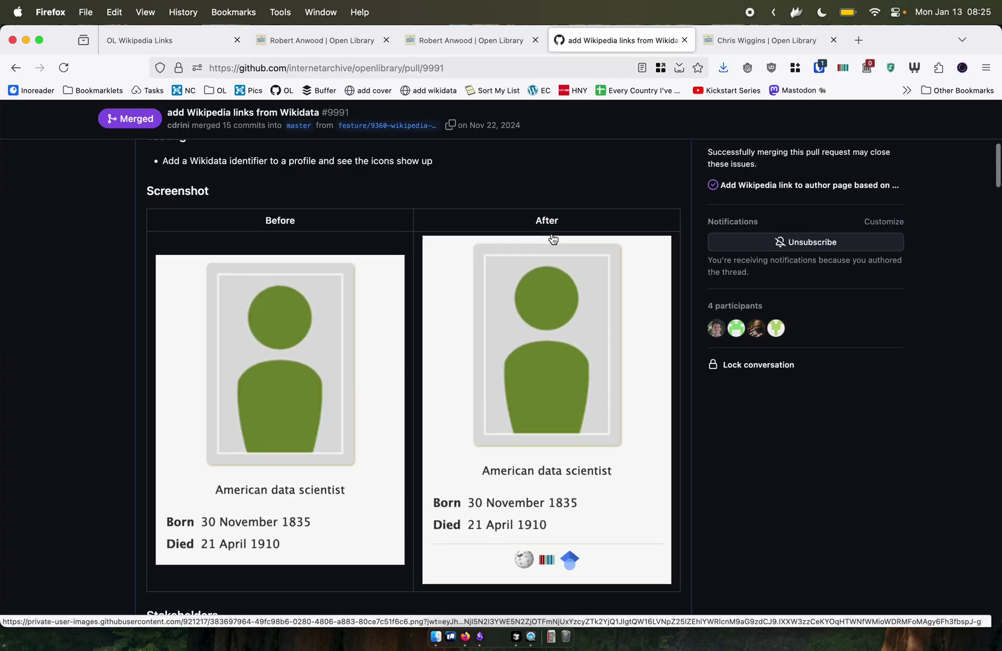
pyautogui.scroll(10, 552, 239)
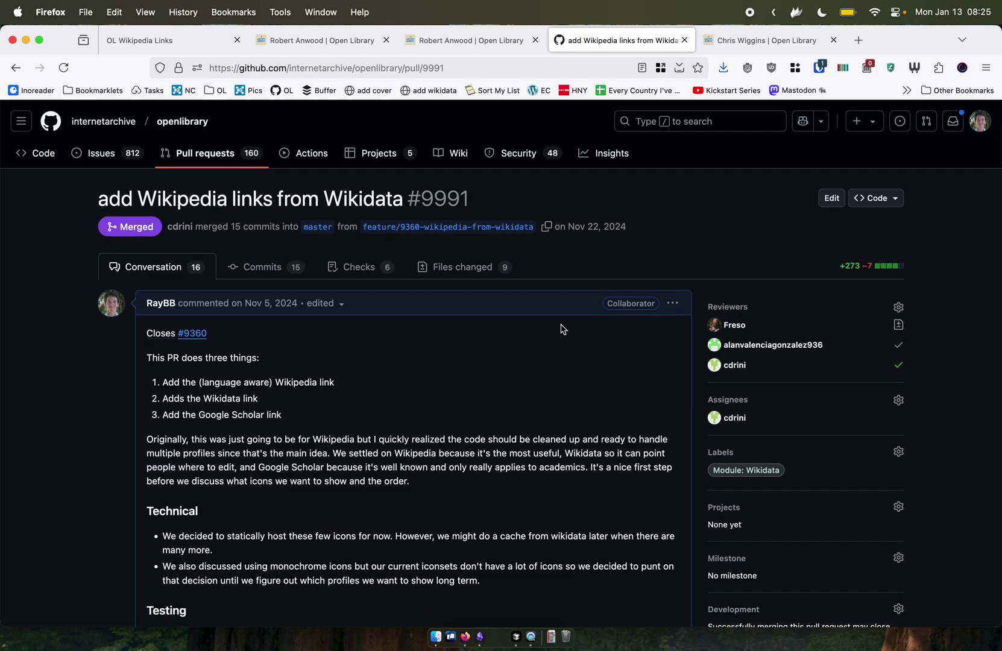
pyautogui.scroll(-10, 561, 328)
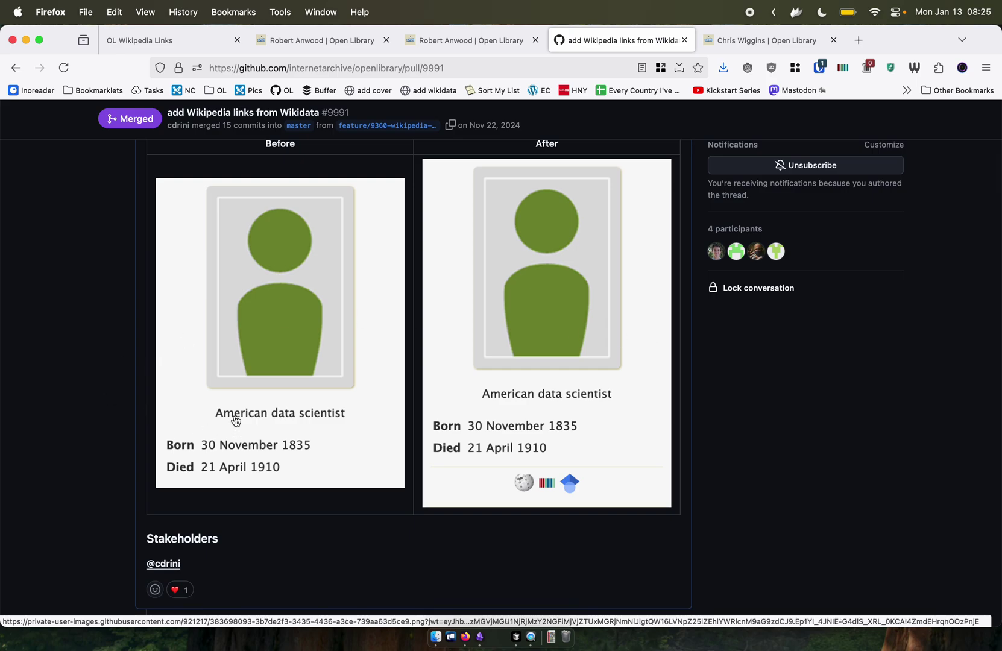
pyautogui.scroll(1, 302, 351)
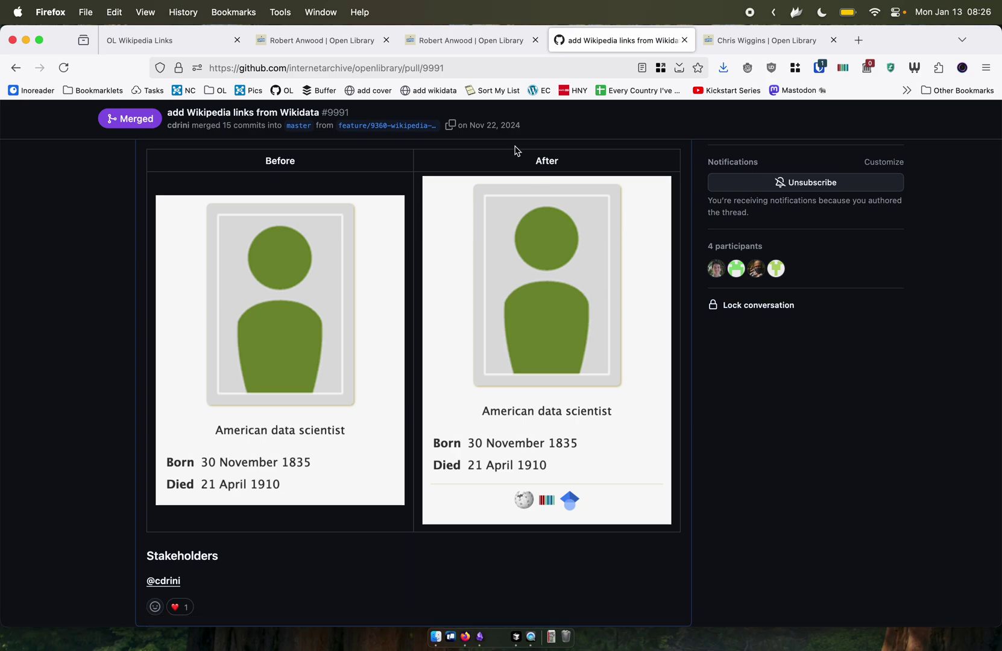
# Compare the outside links on the author's Open Library page with the links listed on its edit form.
pyautogui.click(335, 42)
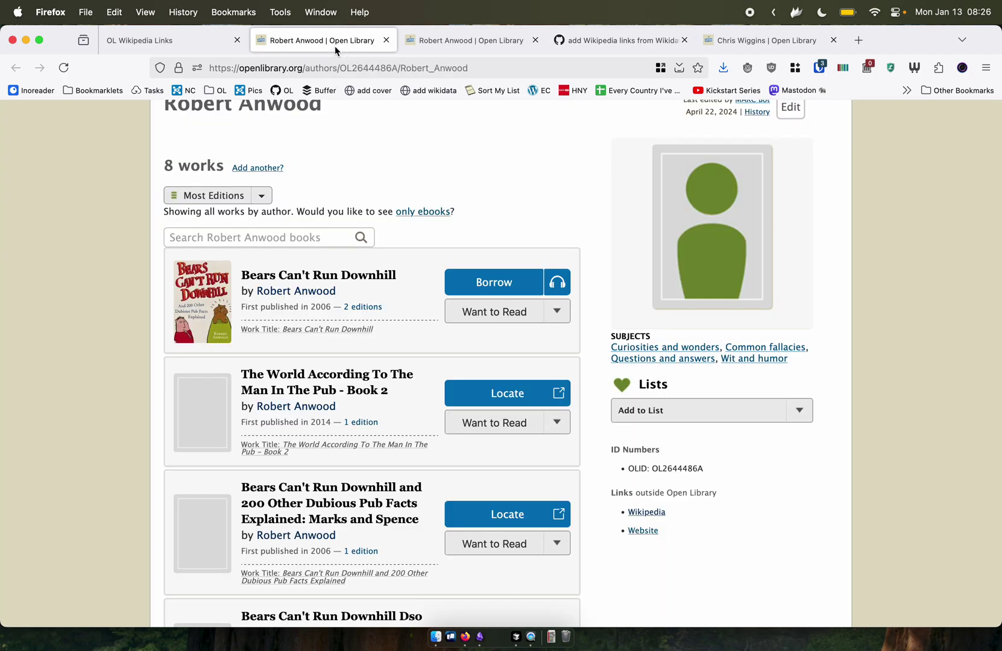
pyautogui.scroll(2, 554, 246)
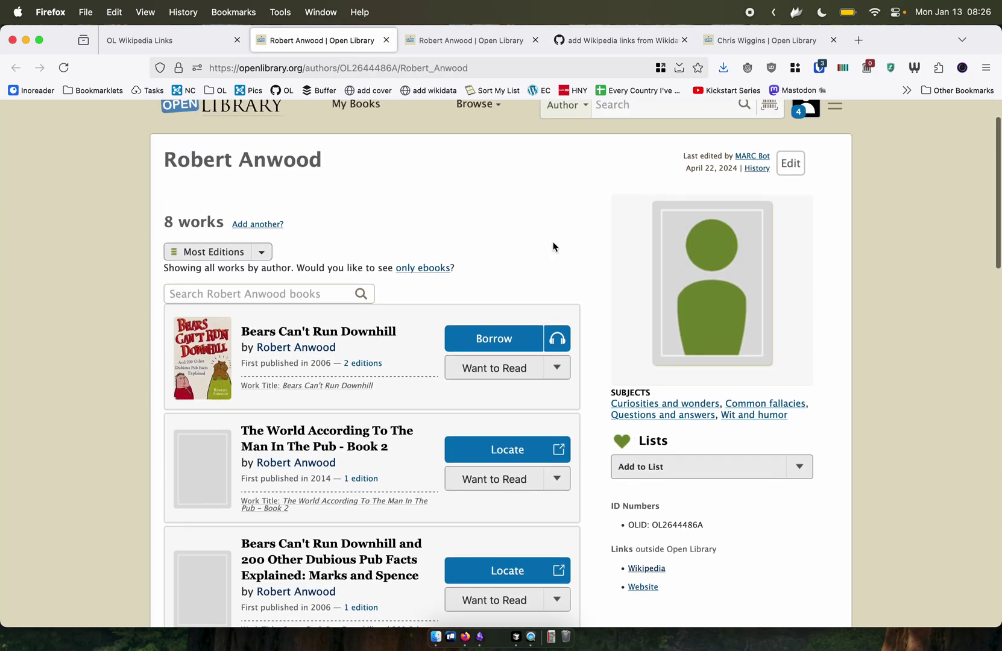
pyautogui.moveTo(675, 559)
pyautogui.mouseDown()
pyautogui.moveTo(611, 541)
pyautogui.moveTo(676, 574)
pyautogui.mouseUp()
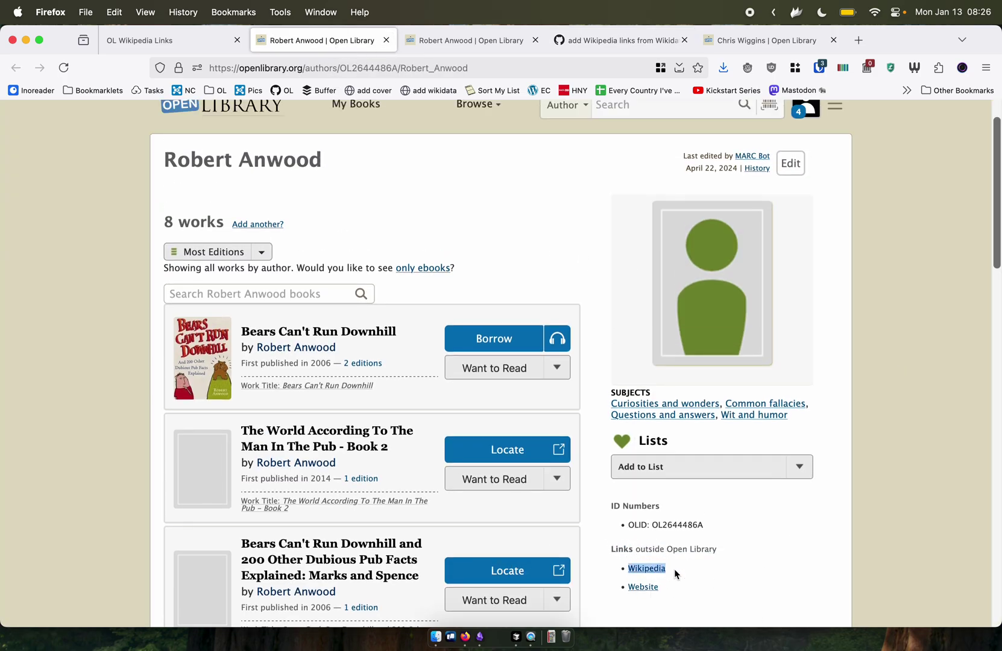
pyautogui.click(470, 41)
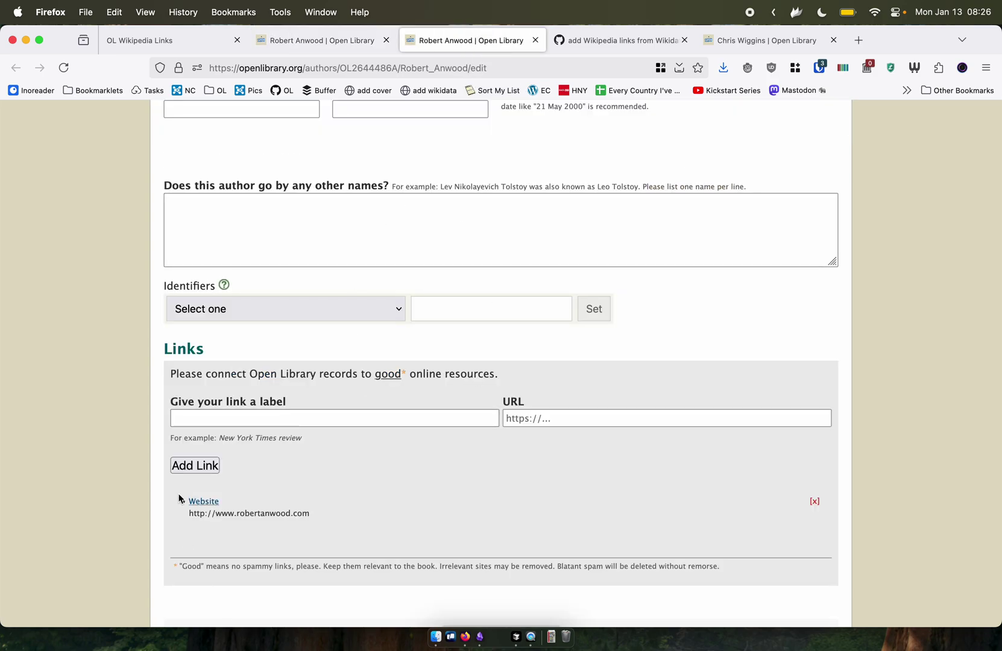
pyautogui.moveTo(336, 506); pyautogui.dragTo(215, 404)
pyautogui.click(214, 393)
pyautogui.scroll(3, 437, 455)
# Review the pending records with their Wikidata IDs and Wikipedia links in the OL Wikipedia Links list.
pyautogui.click(144, 43)
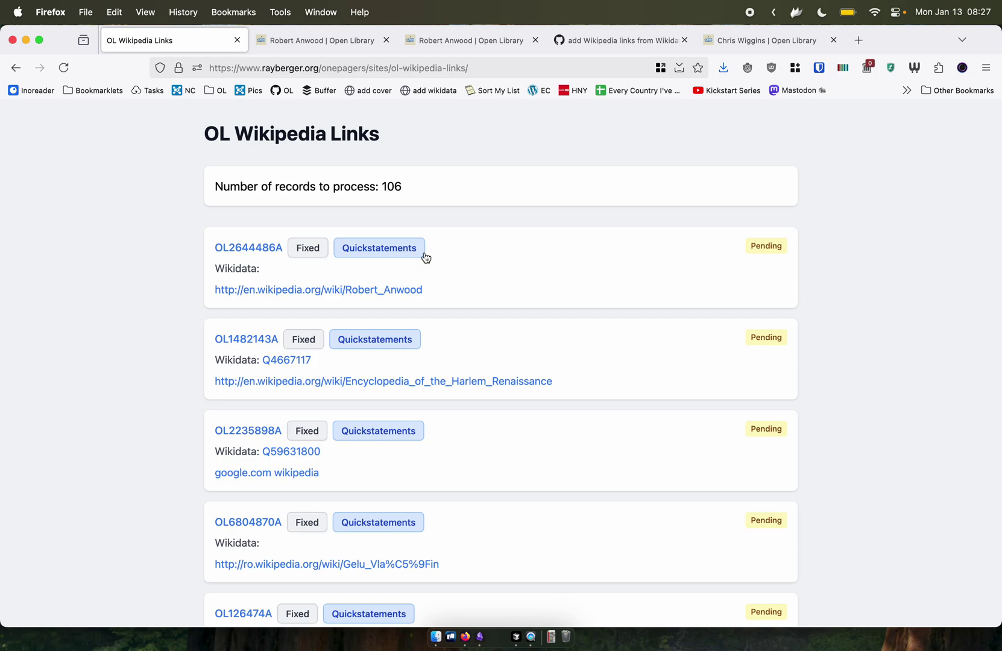
pyautogui.scroll(-1, 424, 253)
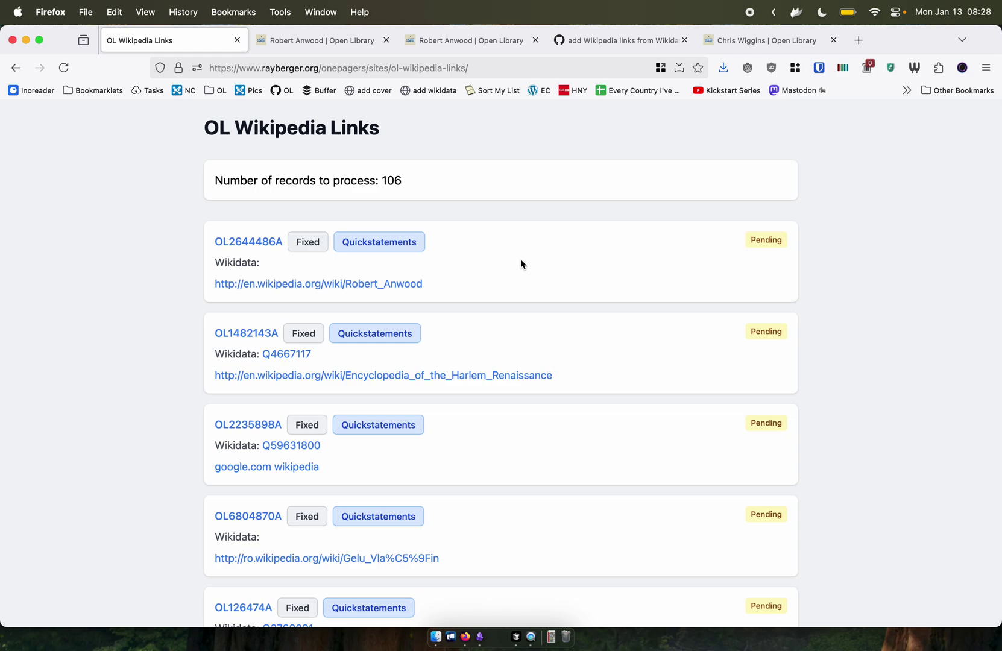
pyautogui.scroll(-1, 521, 261)
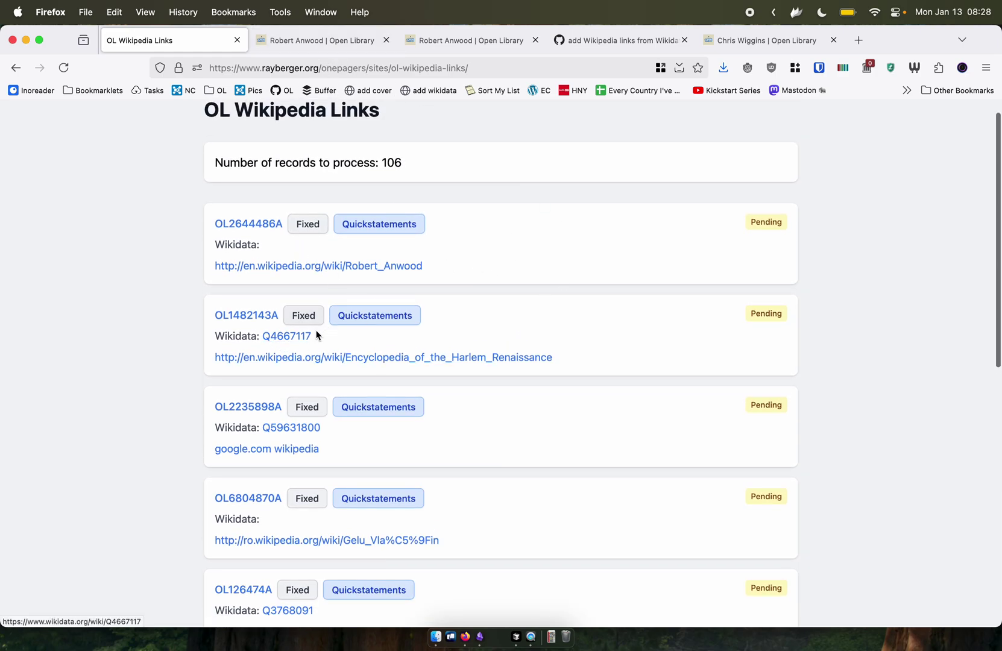
pyautogui.moveTo(316, 335); pyautogui.dragTo(258, 336)
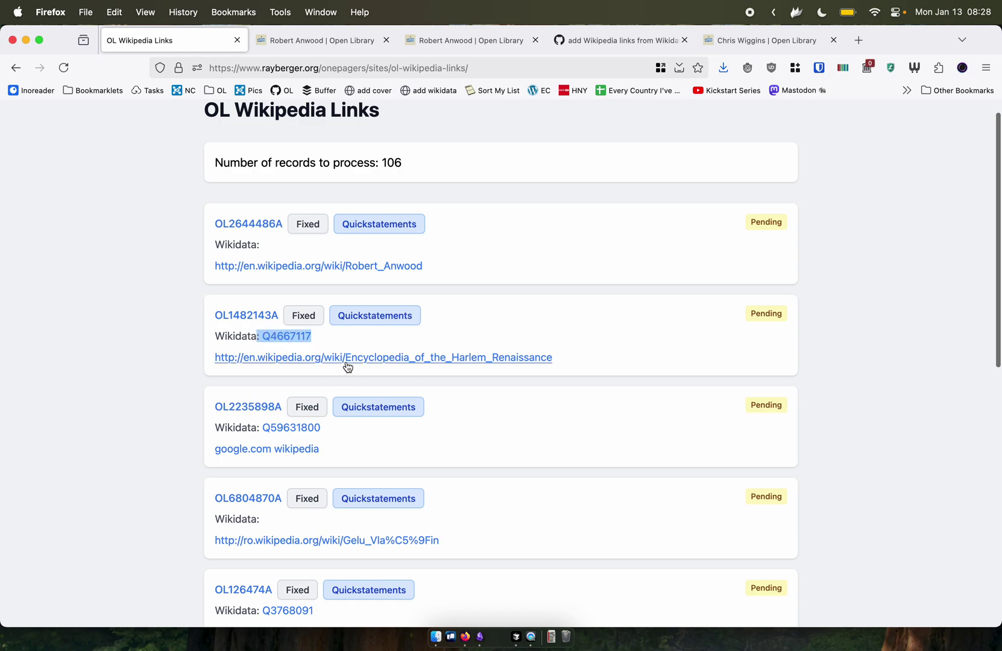
pyautogui.click(494, 346)
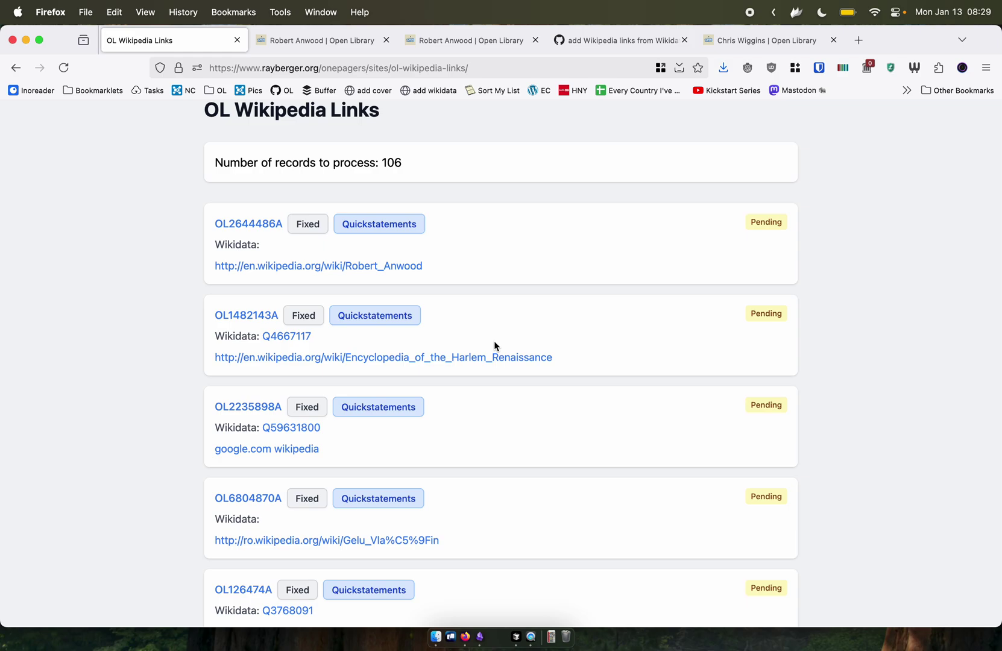
pyautogui.scroll(1, 494, 346)
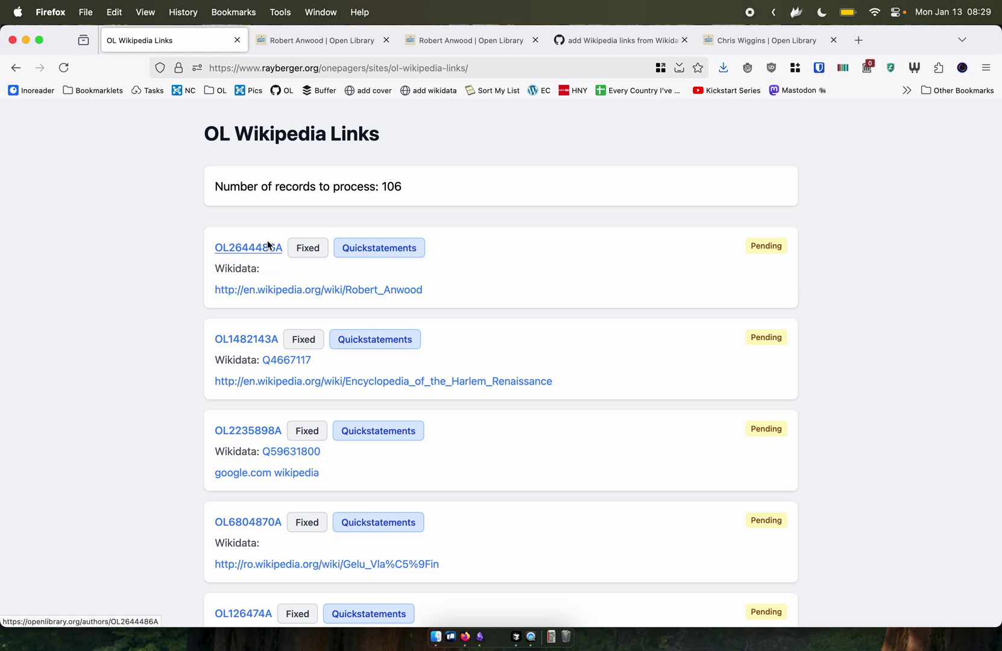
# Close every browser tab except the OL Wikipedia Links list.
pyautogui.click(385, 42)
pyautogui.click(385, 41)
pyautogui.click(385, 41)
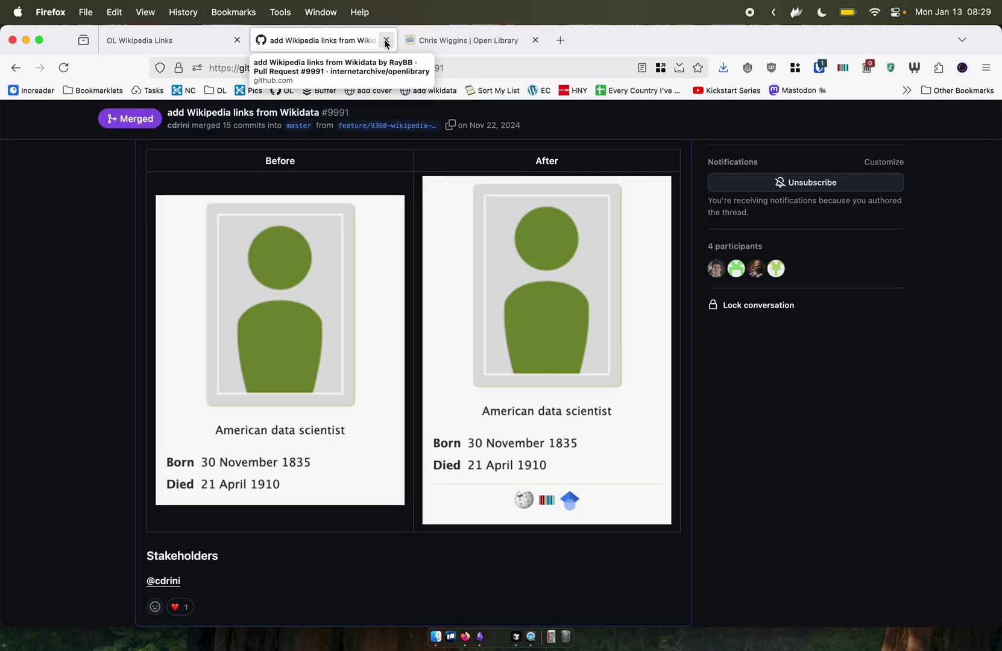
pyautogui.click(385, 41)
pyautogui.click(386, 41)
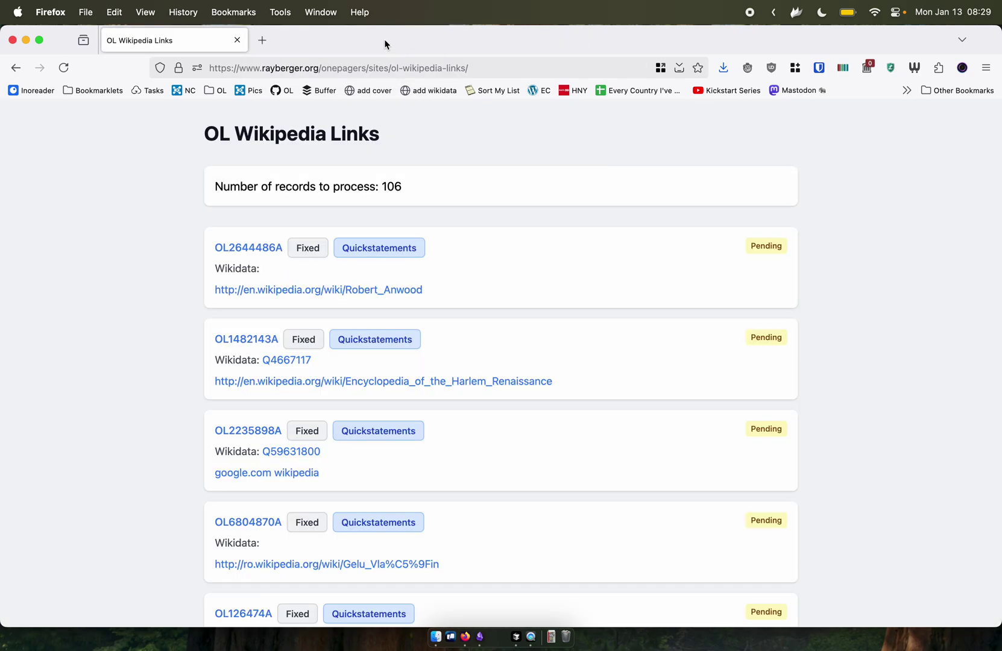
# Open author record OL2644486A and its linked Wikipedia article in separate tabs, and check the books named in the article.
pyautogui.keyDown('super'); pyautogui.click(264, 249); pyautogui.keyUp('super')
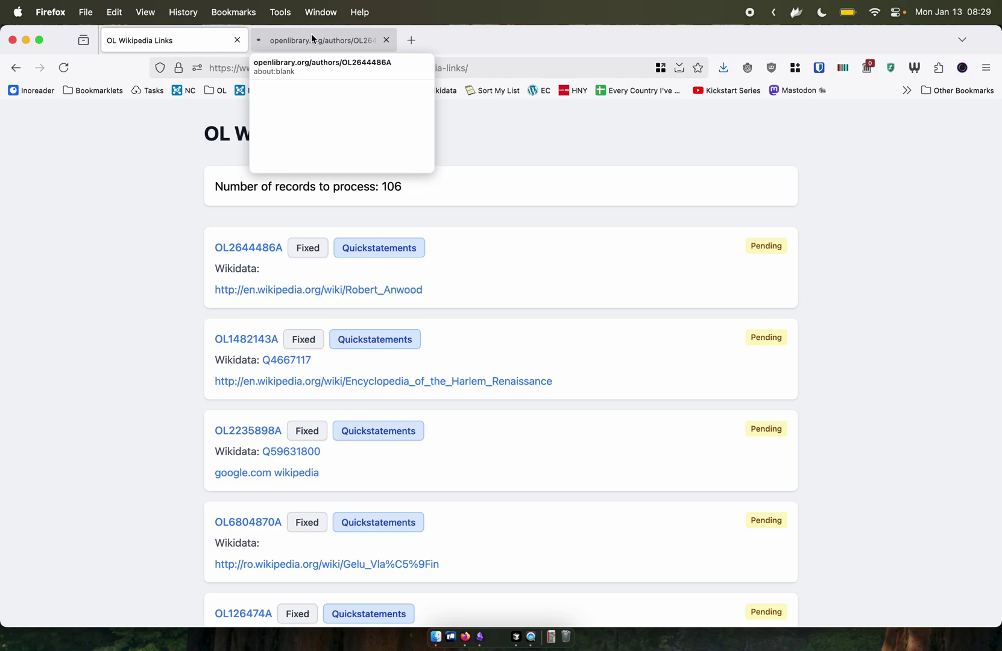
pyautogui.keyDown('super'); pyautogui.click(312, 291); pyautogui.keyUp('super')
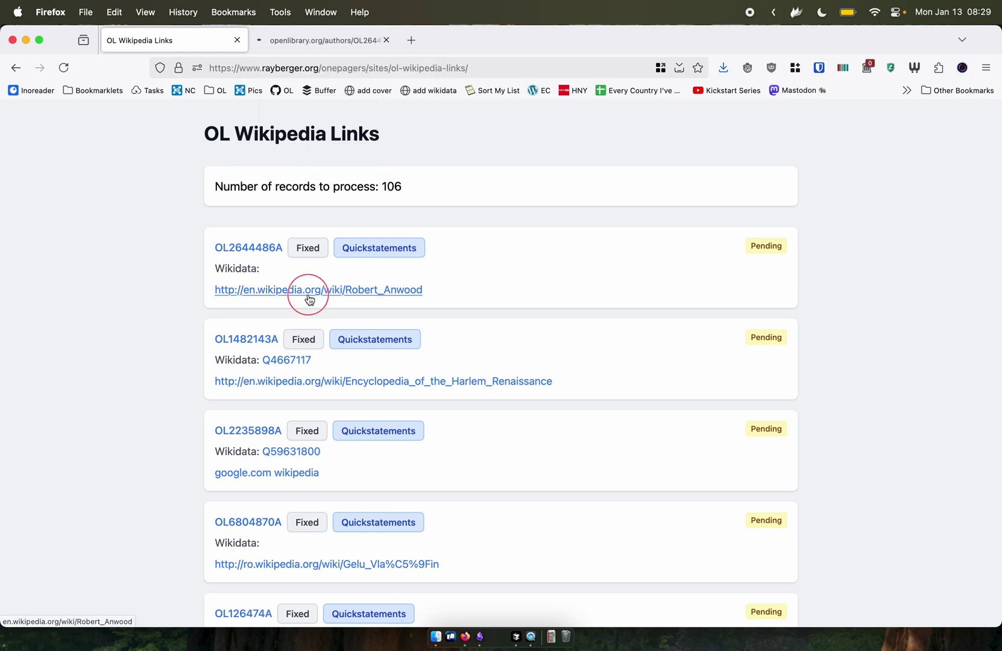
pyautogui.click(353, 43)
pyautogui.click(455, 41)
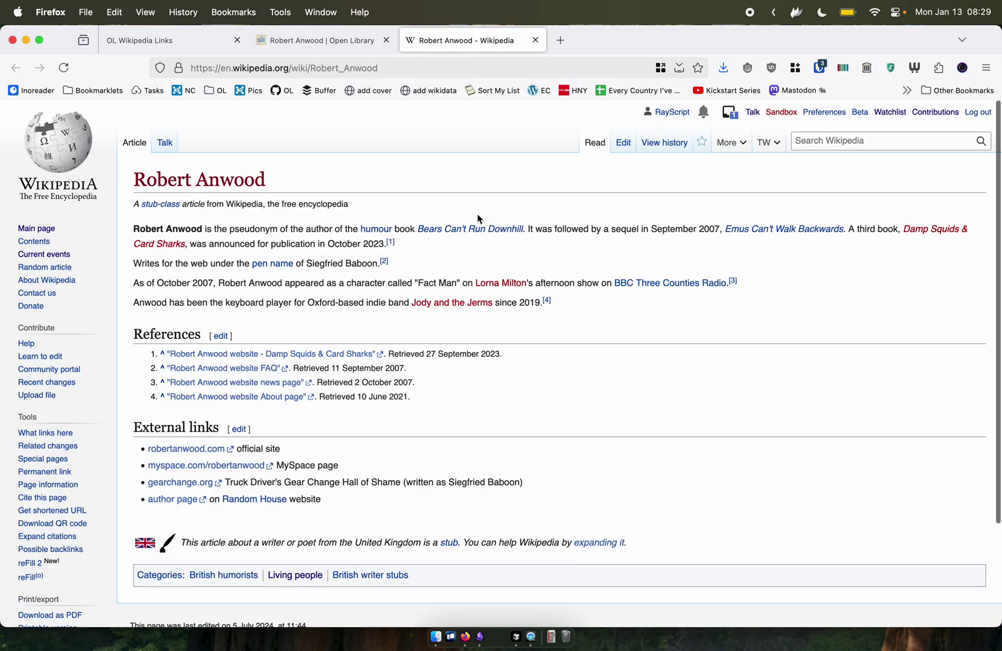
pyautogui.moveTo(331, 229); pyautogui.dragTo(523, 230)
pyautogui.click(524, 267)
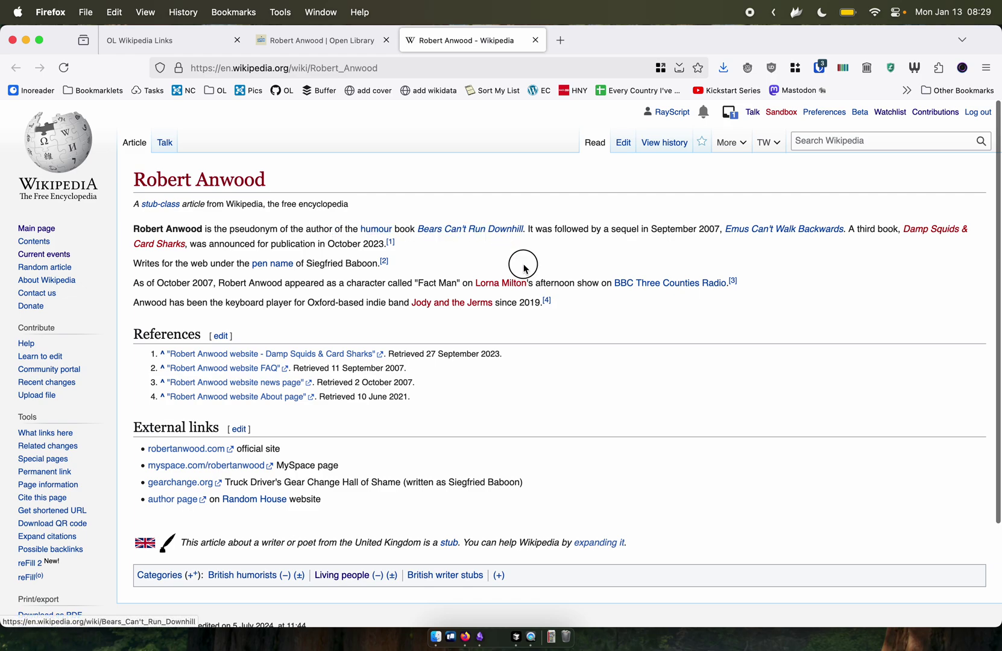
# Show the matching Wikidata item beside the author's Open Library page and review its statements and external identifiers.
pyautogui.click(306, 49)
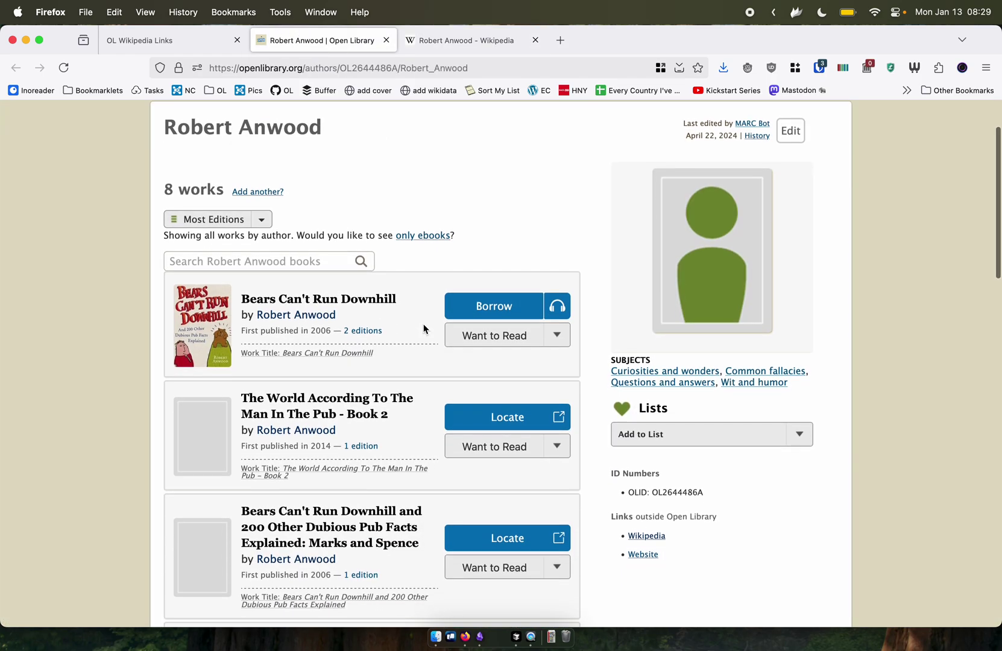
pyautogui.scroll(3, 561, 270)
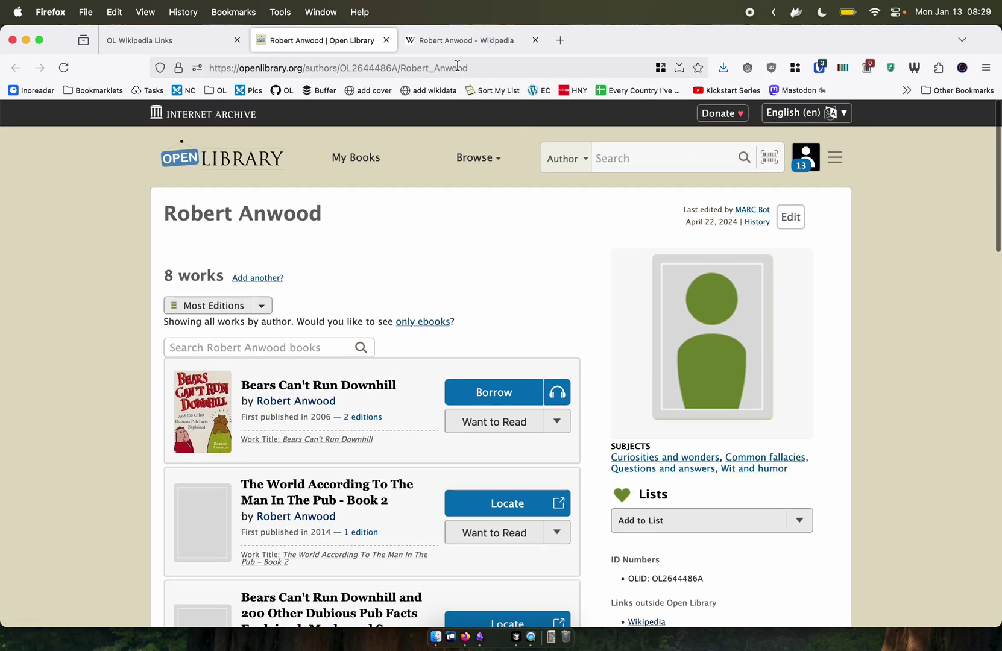
pyautogui.click(843, 68)
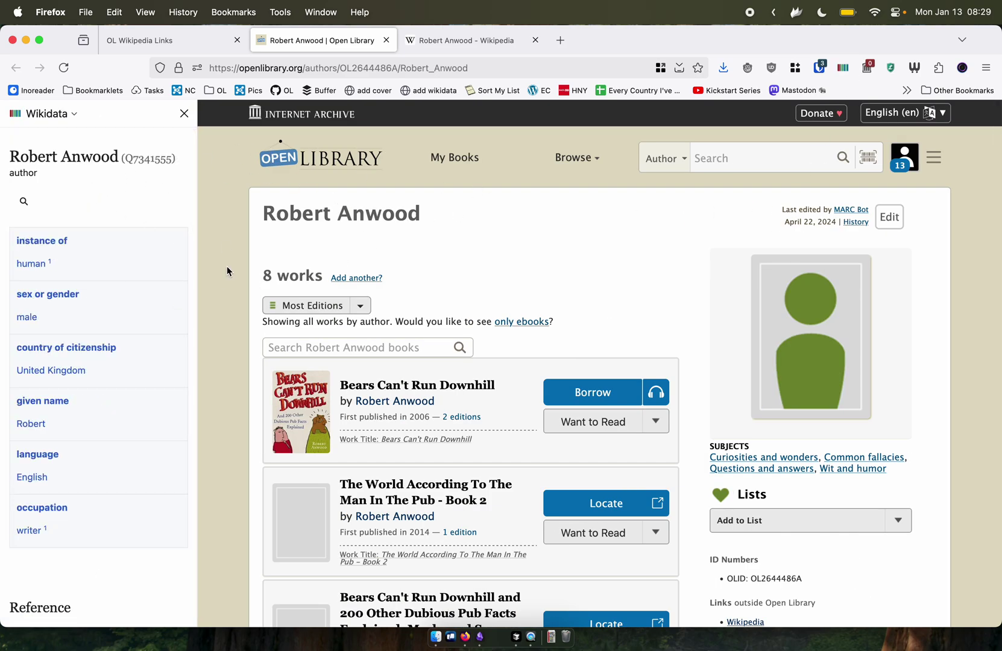
pyautogui.scroll(-10, 127, 412)
pyautogui.scroll(-10, 554, 449)
pyautogui.scroll(10, 312, 282)
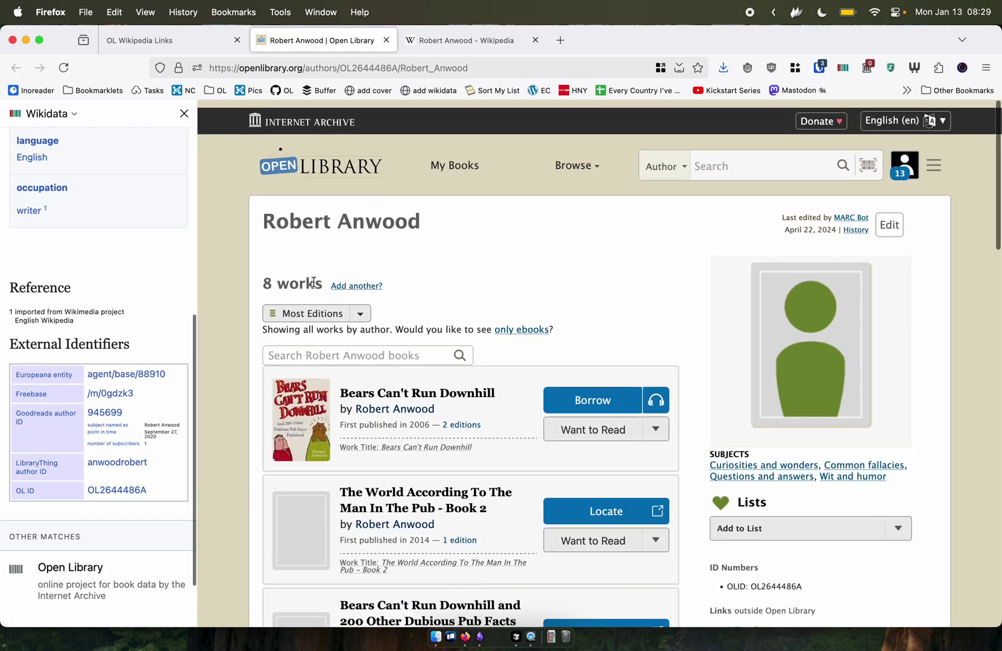
pyautogui.scroll(10, 184, 211)
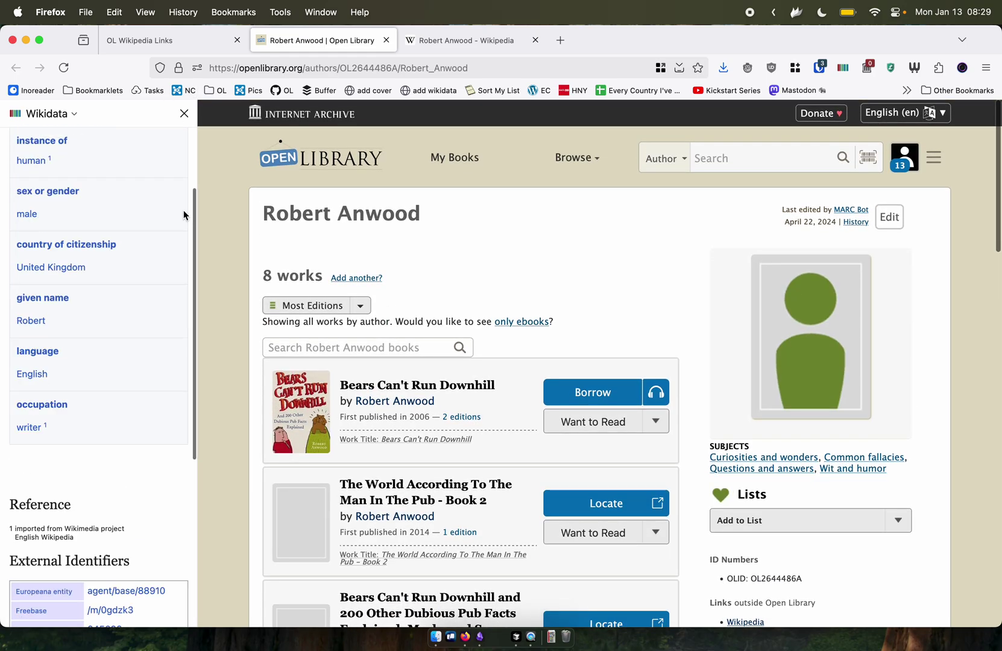
# Generate quickstatements for OL2644486A that set remote_ids.wikidata to Q7341555 and delete the wikipedia field, and submit the change.
pyautogui.click(434, 94)
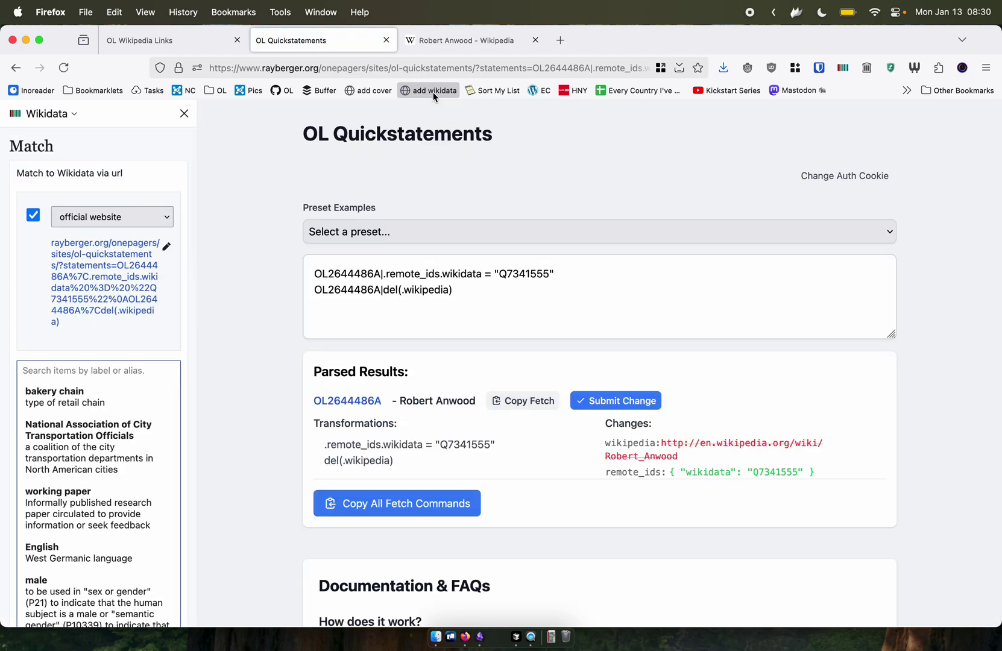
pyautogui.scroll(-1, 382, 300)
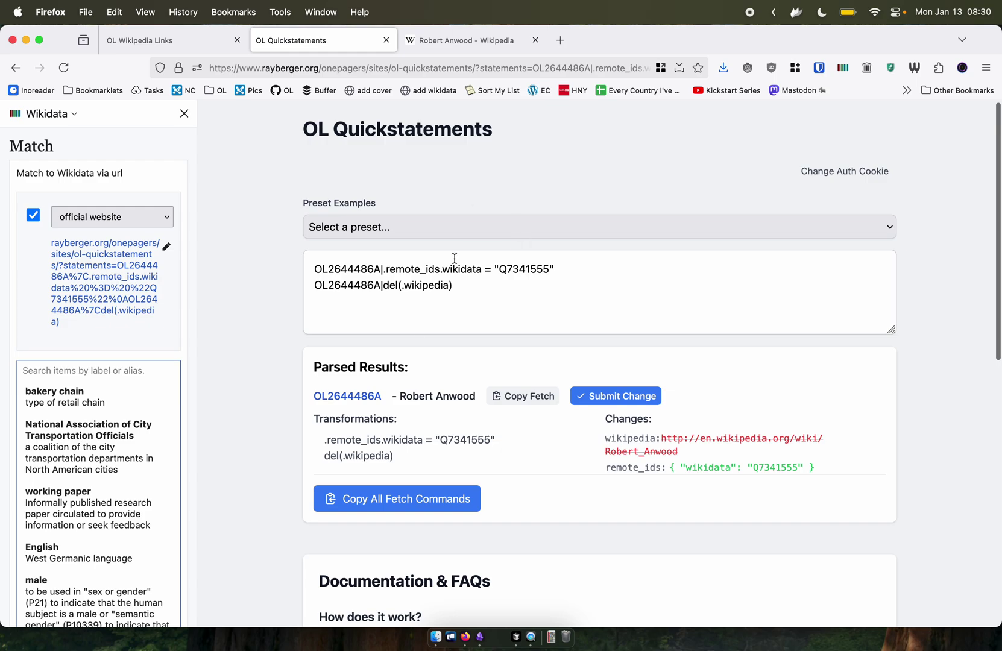
pyautogui.click(469, 285)
pyautogui.press('super+a')
pyautogui.click(500, 154)
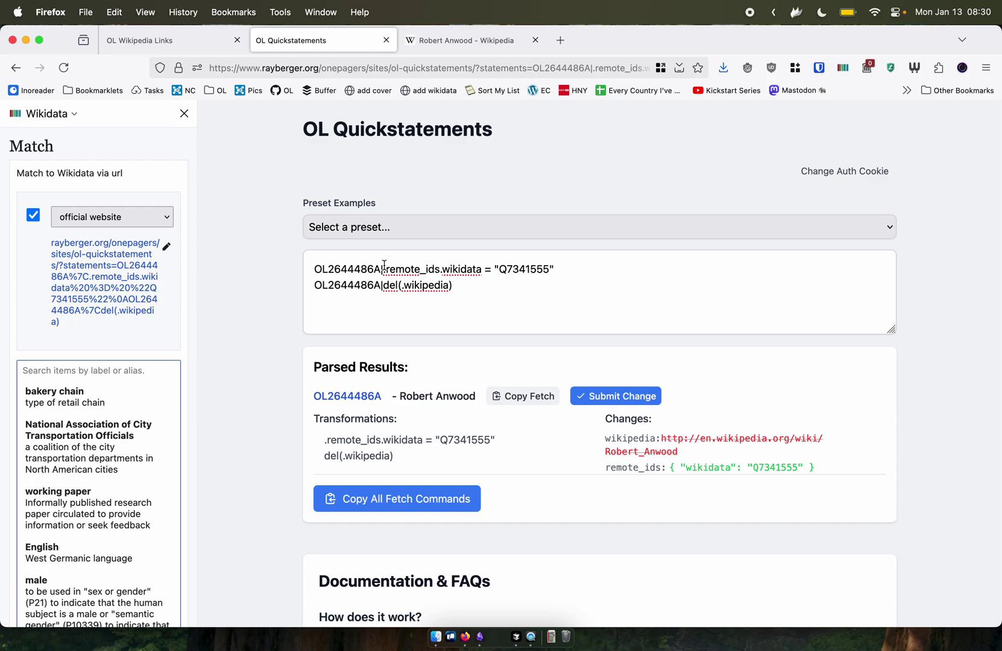
pyautogui.click(636, 401)
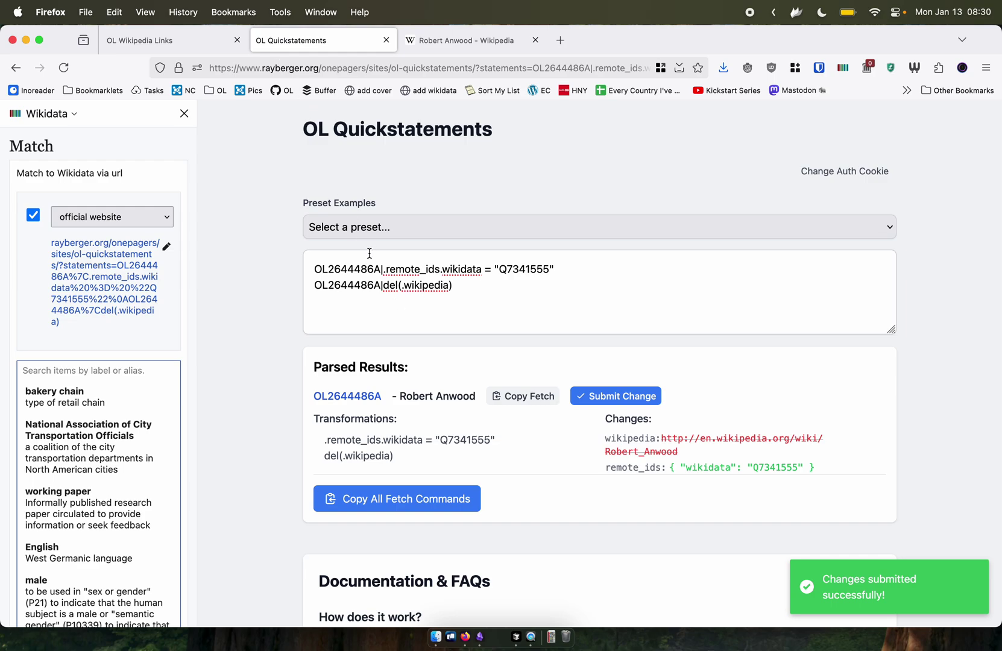
# Reload the quickstatements page to check for remaining changes, and mark record OL2644486A as fixed in the OL Wikipedia Links list.
pyautogui.scroll(-5, 398, 255)
pyautogui.scroll(5, 380, 343)
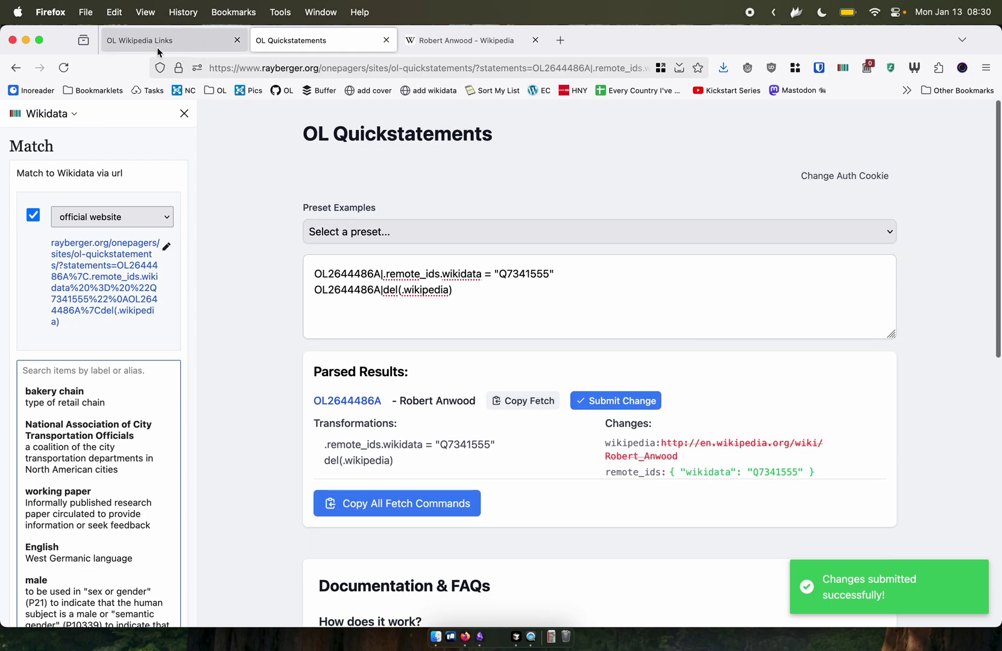
pyautogui.click(64, 67)
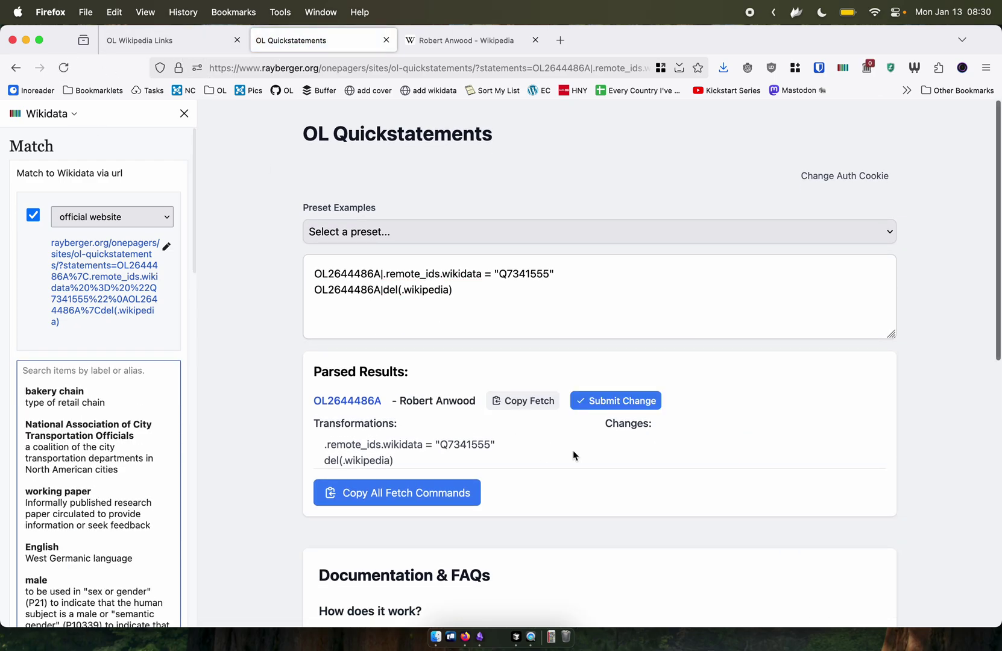
pyautogui.click(189, 41)
pyautogui.click(402, 249)
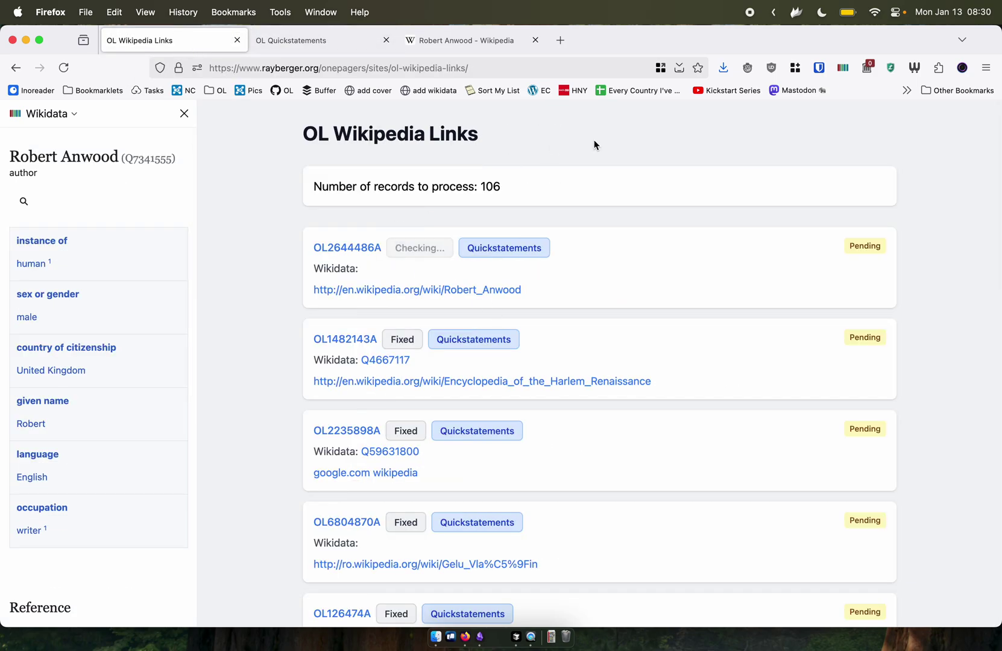